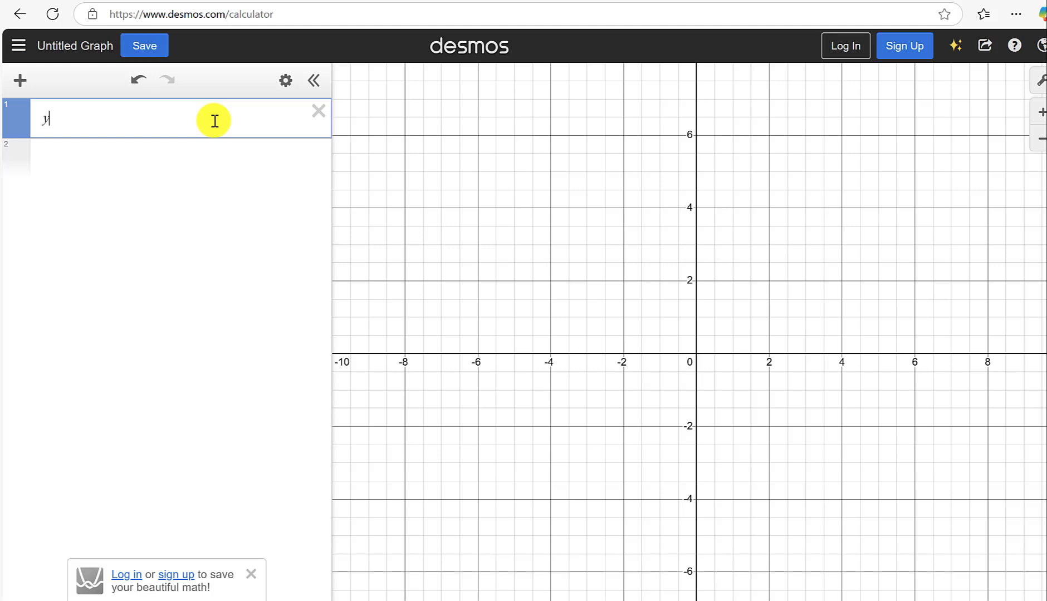
Graph the line y = 3x + 10 and inspect the point where it crosses the x-axis.
text(x+10)
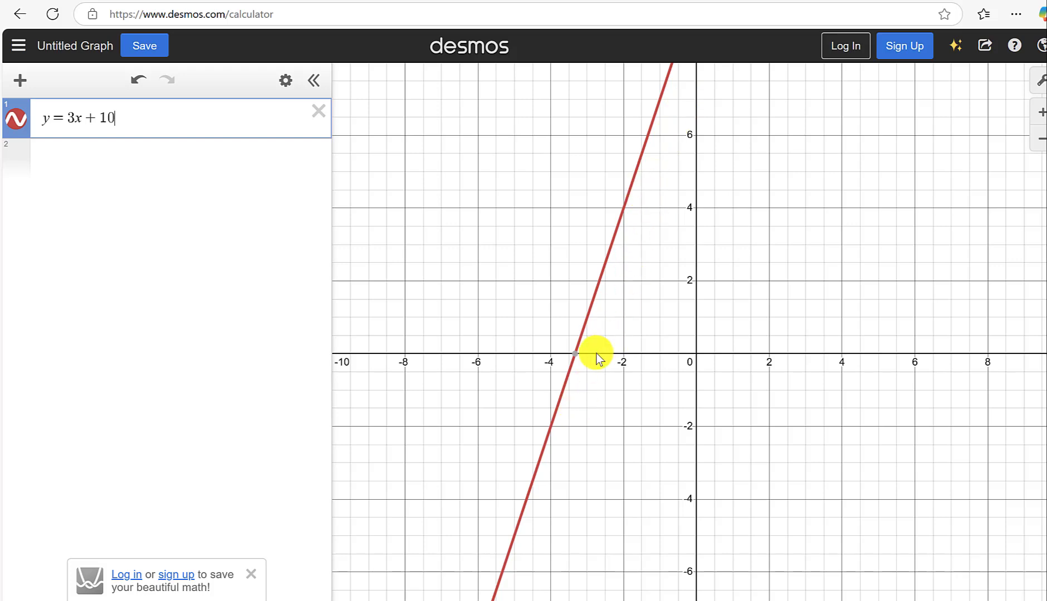
click(575, 354)
click(576, 357)
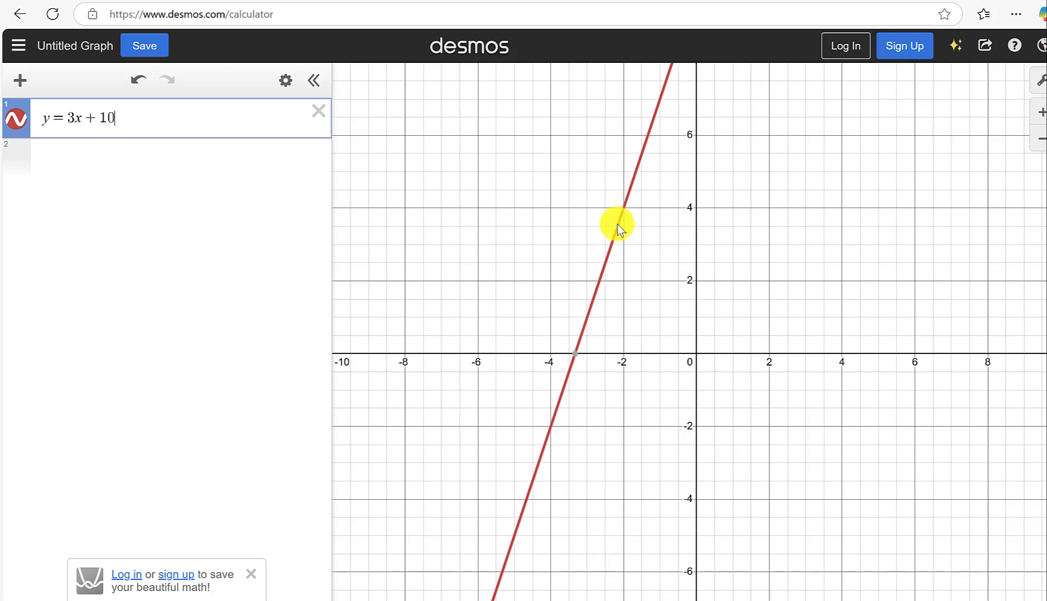
Set the graph's y-axis range from -5 to 20.
click(1039, 88)
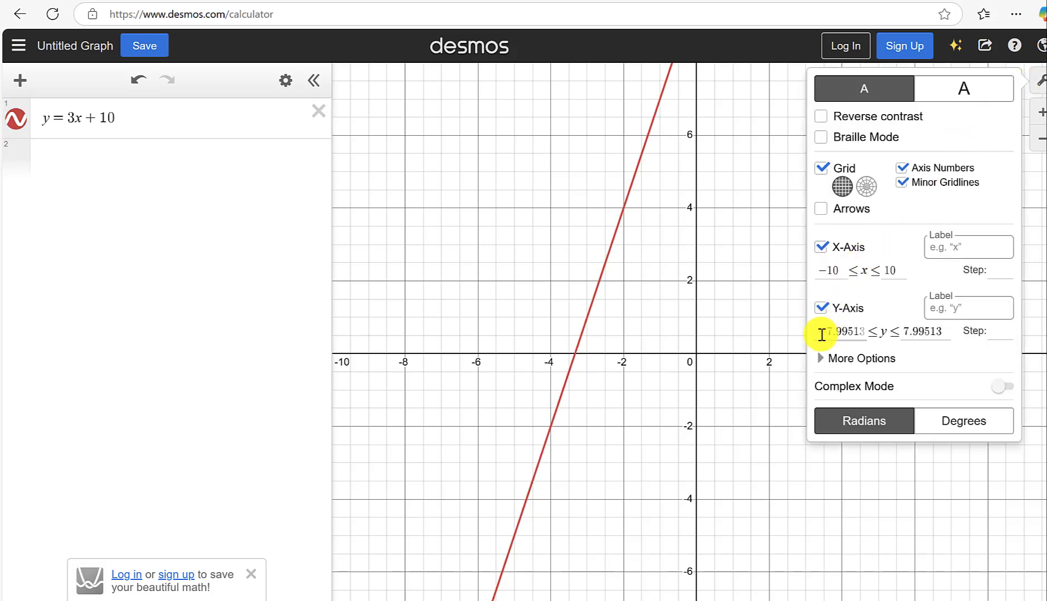
drag(818, 332, 883, 336)
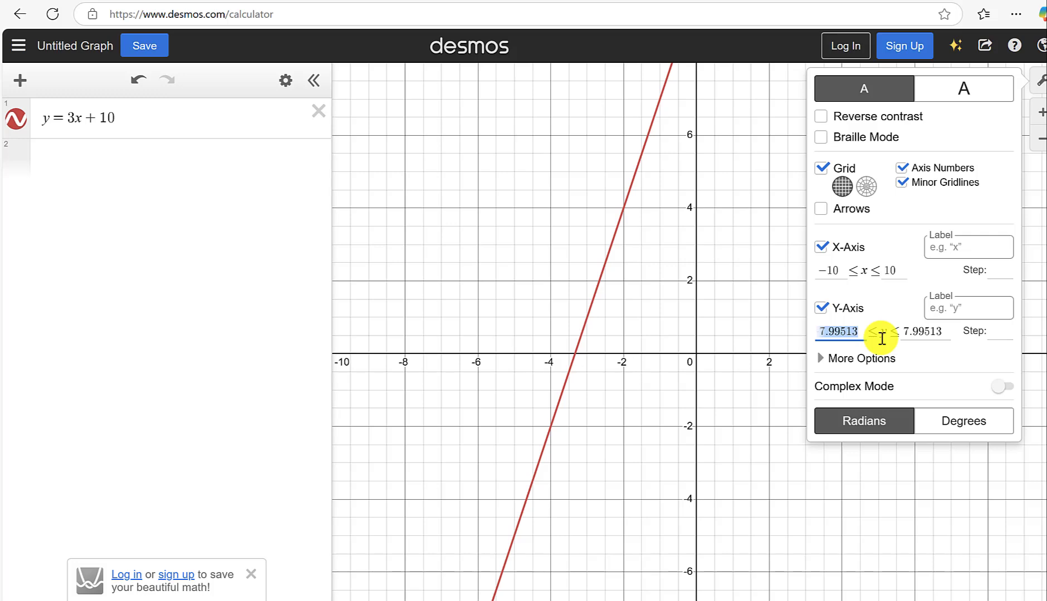
text(-5)
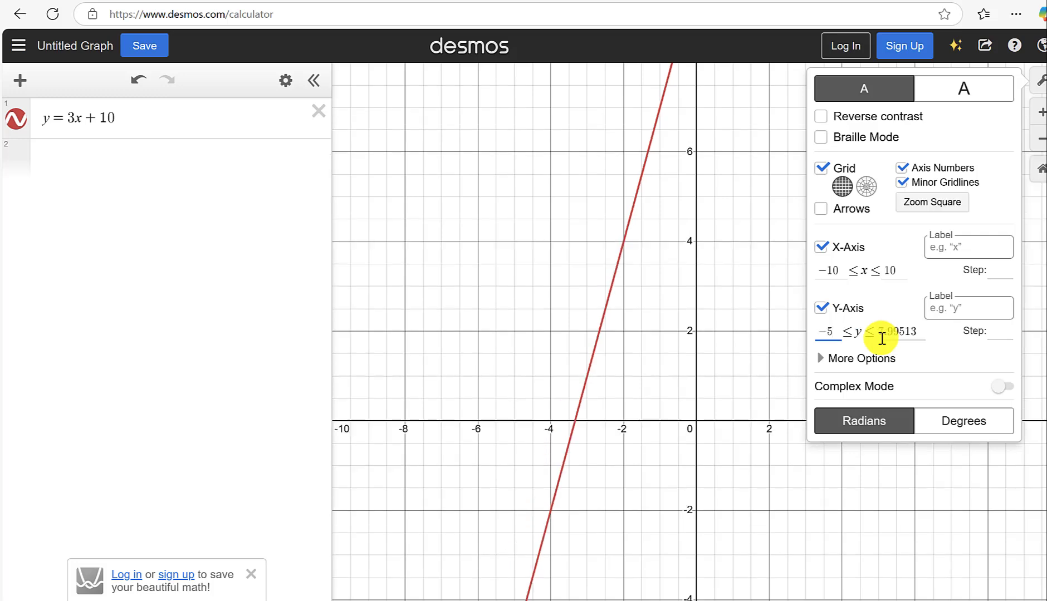
drag(878, 334, 940, 336)
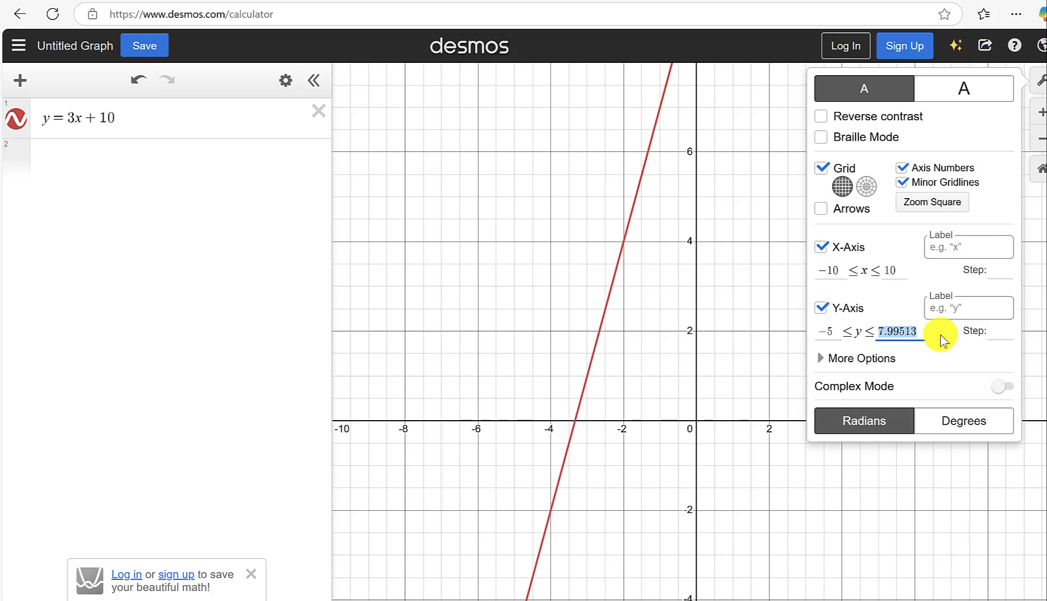
text(200)
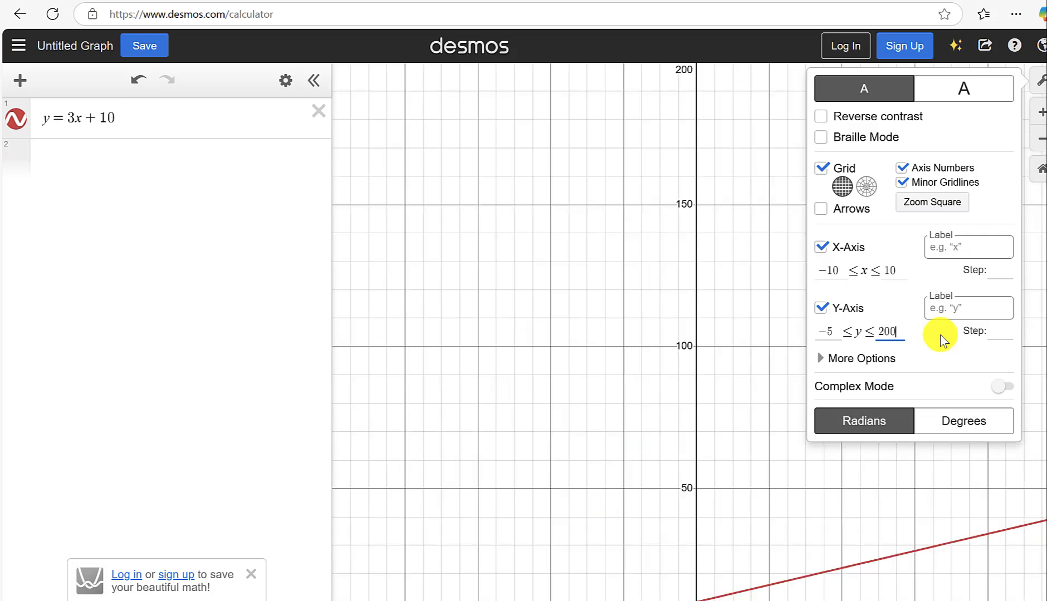
key(BackSpace)
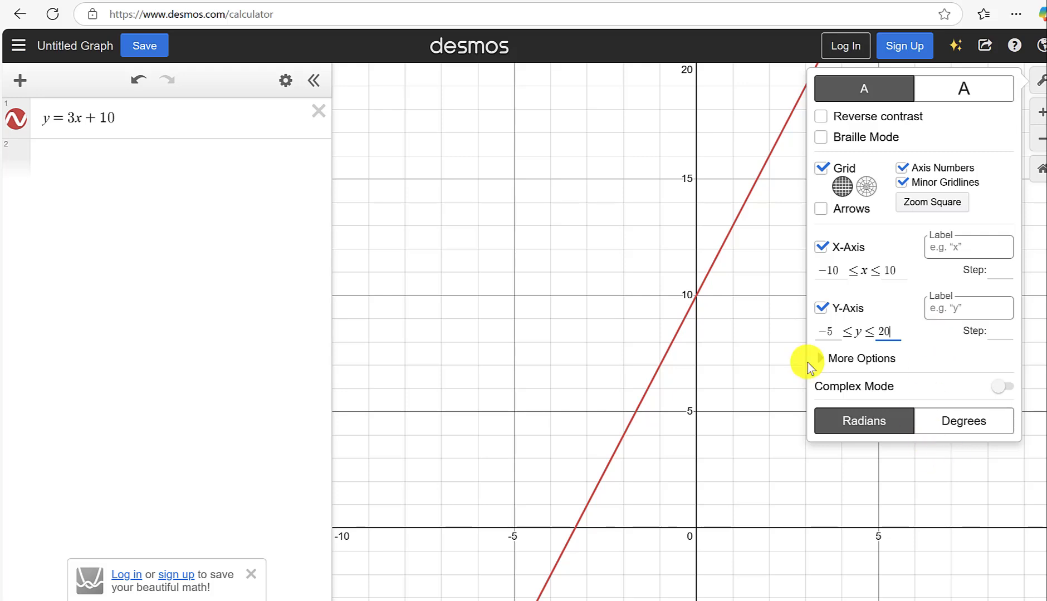
click(741, 315)
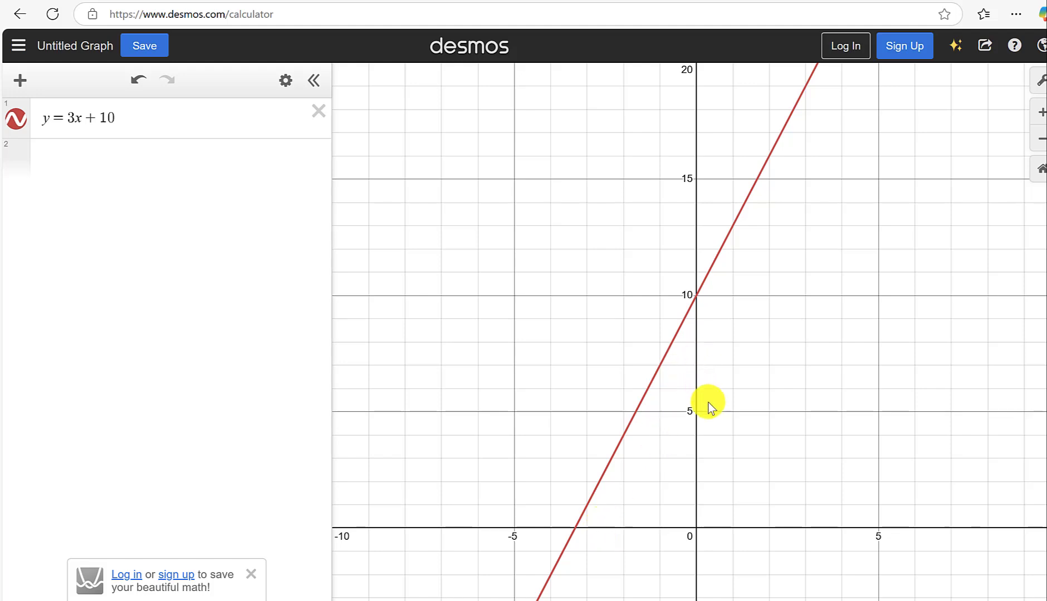
Plot the point (0,10) in a new expression and label it "y-intercept".
drag(729, 420, 736, 364)
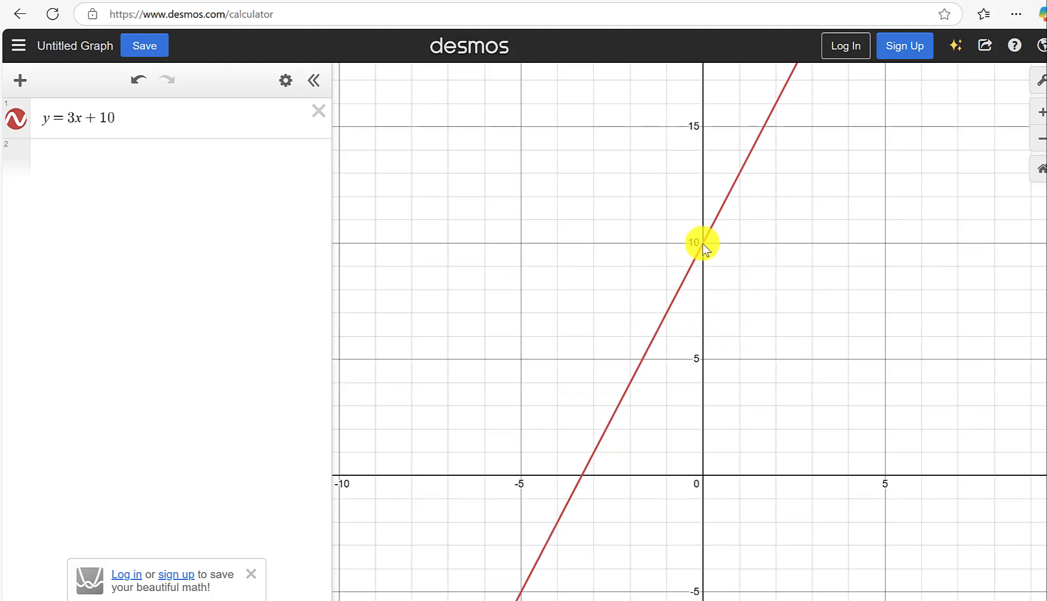
click(130, 162)
text((0)
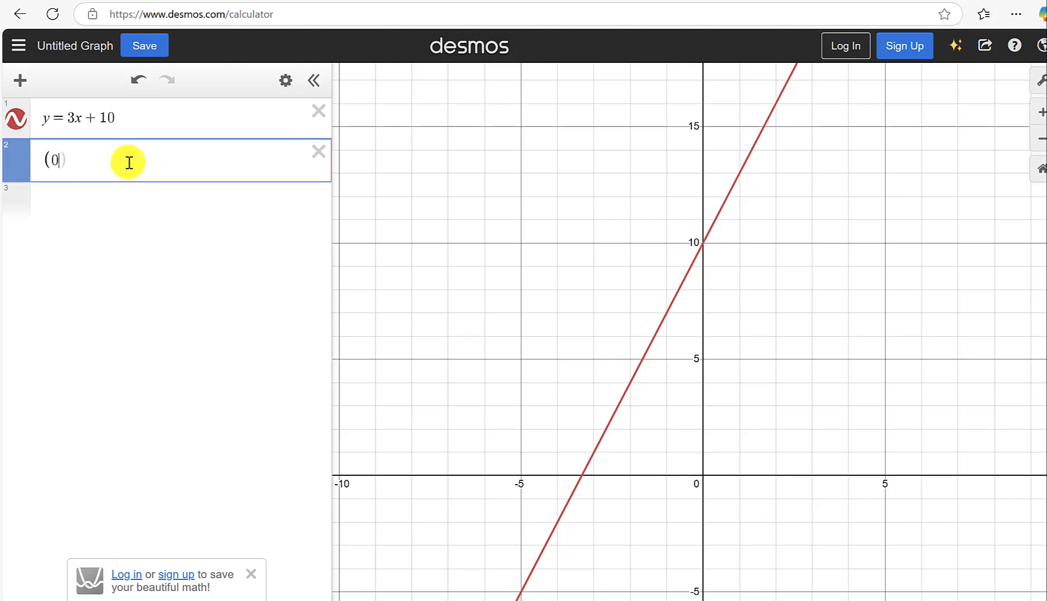
text(,1)
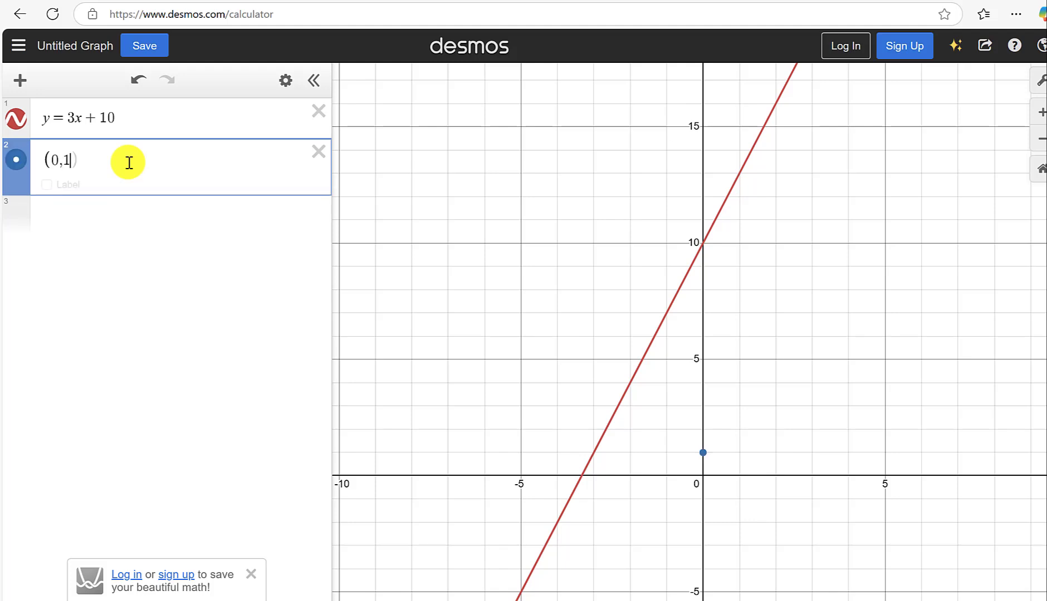
text(0))
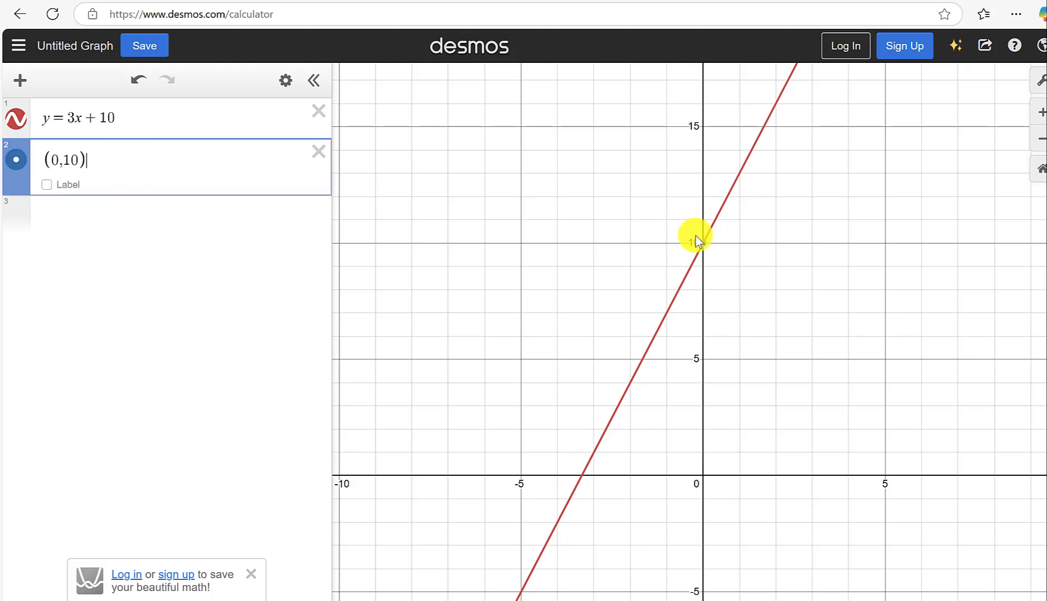
click(48, 186)
text(y-i)
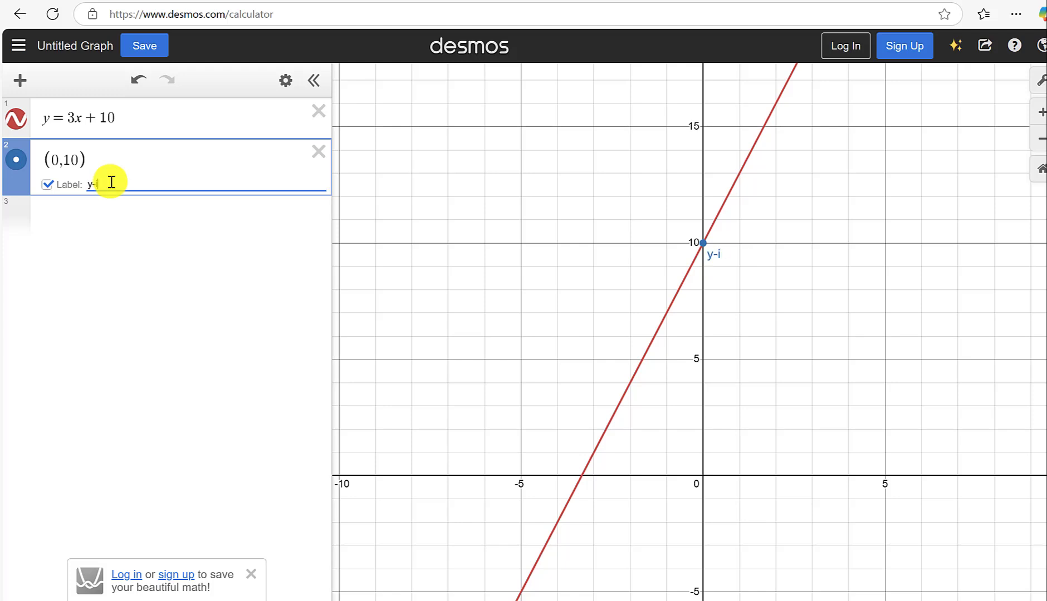
text(ntercept)
Check where y = 3x + 10 crosses the x-axis and plot the point (-10/3, 0) in the third expression.
click(75, 217)
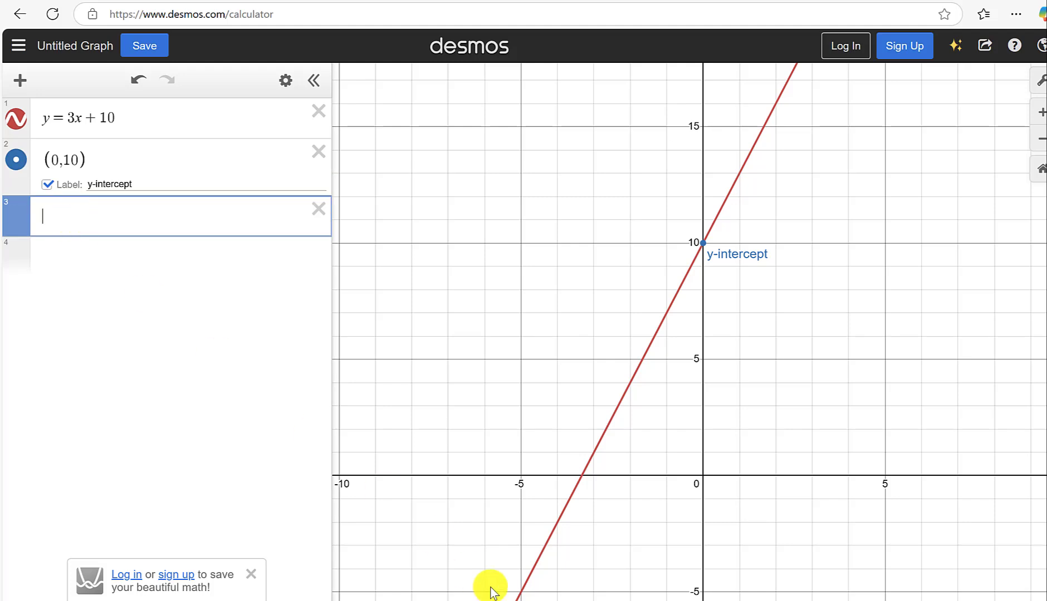
click(582, 480)
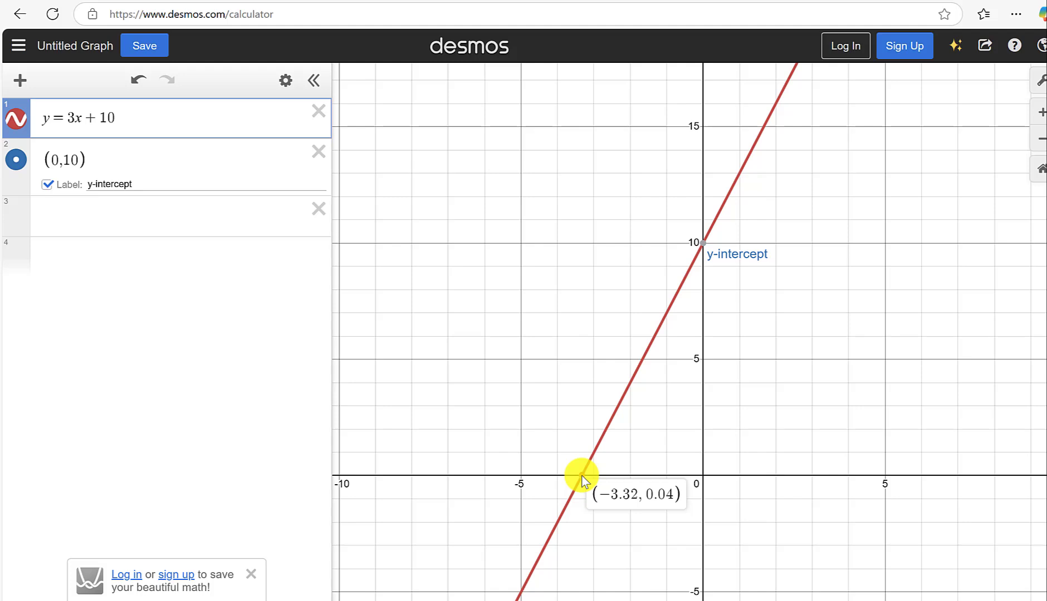
drag(582, 476, 589, 480)
drag(588, 483, 587, 481)
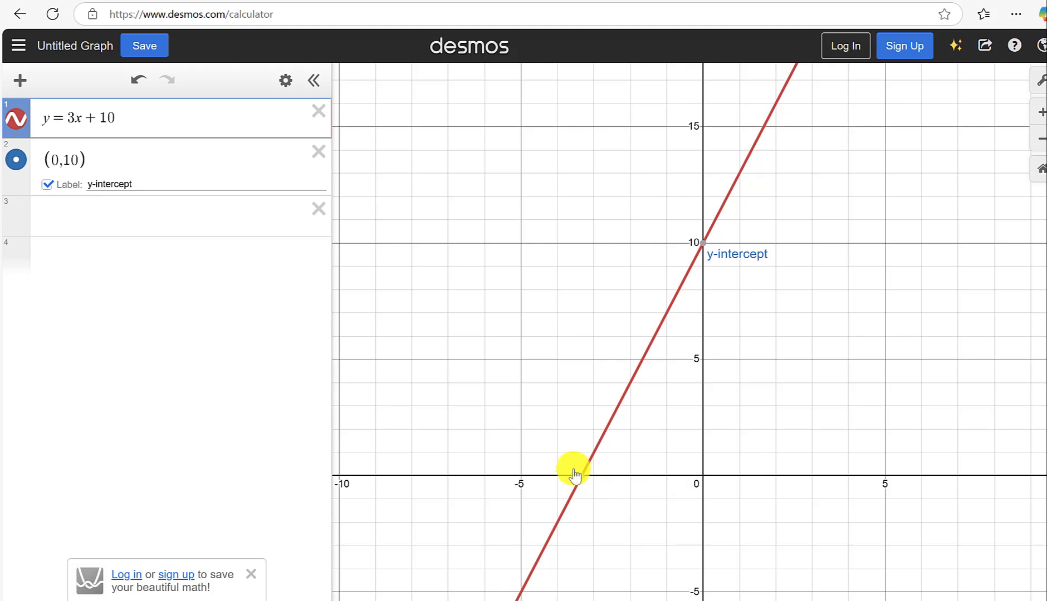
click(73, 221)
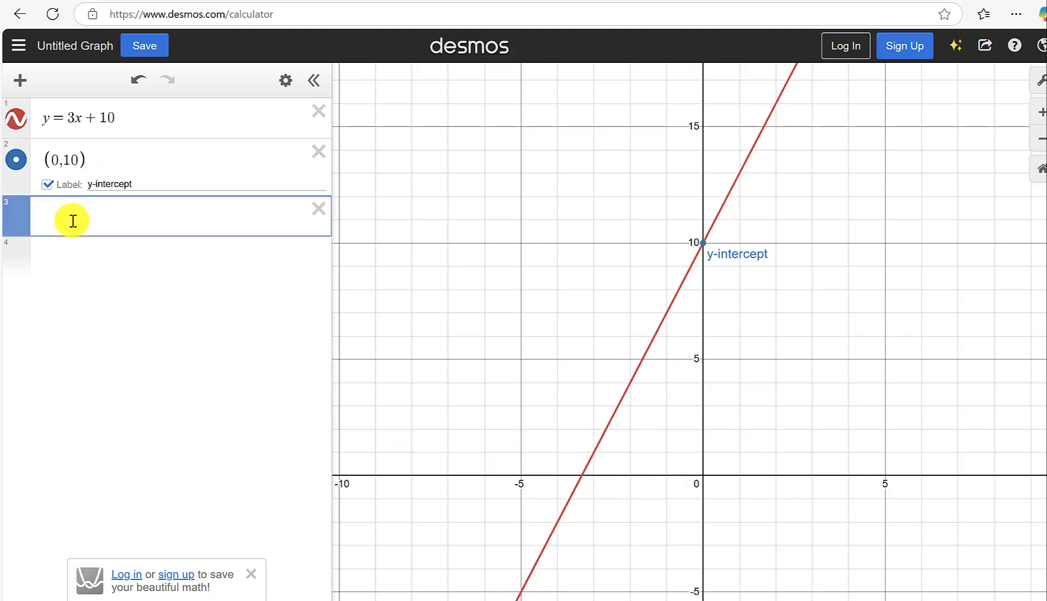
text(()
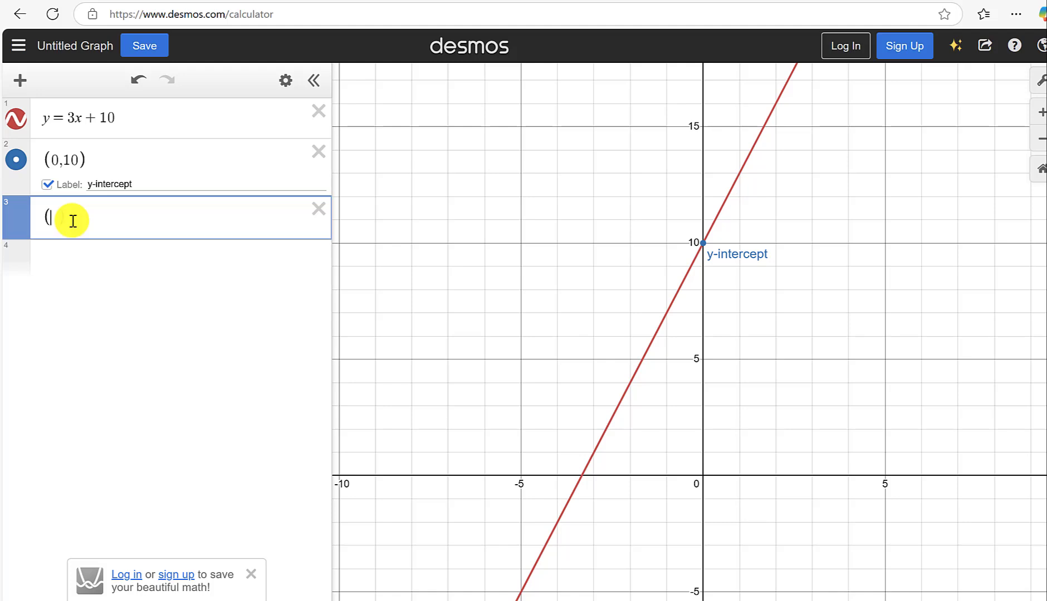
text(-10)
text(/3,)
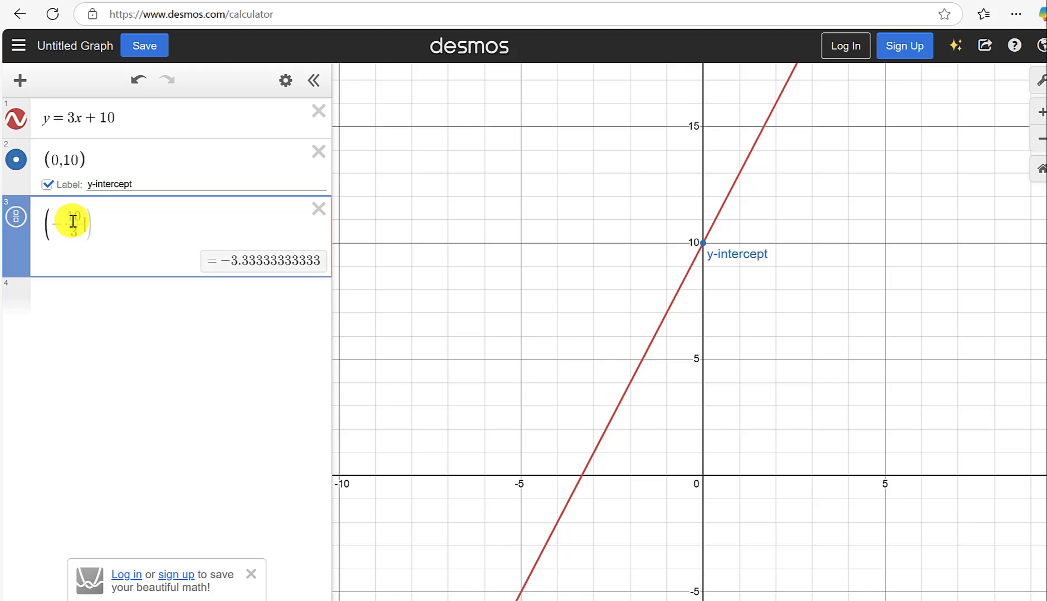
text(0))
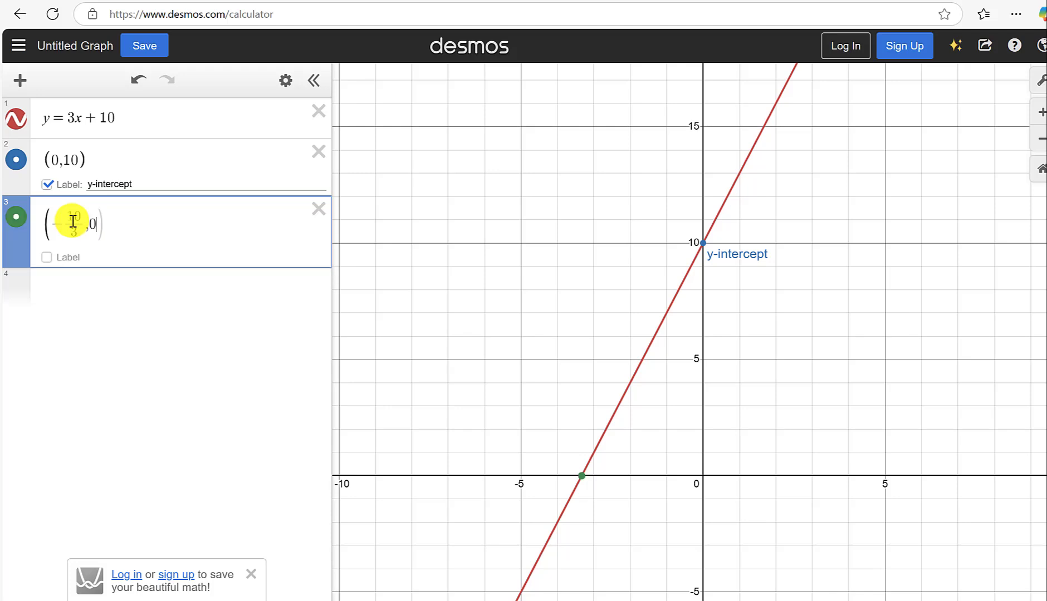
Show a label on the point (-10/3, 0) reading "x-intercept".
click(48, 257)
click(111, 255)
text(x-)
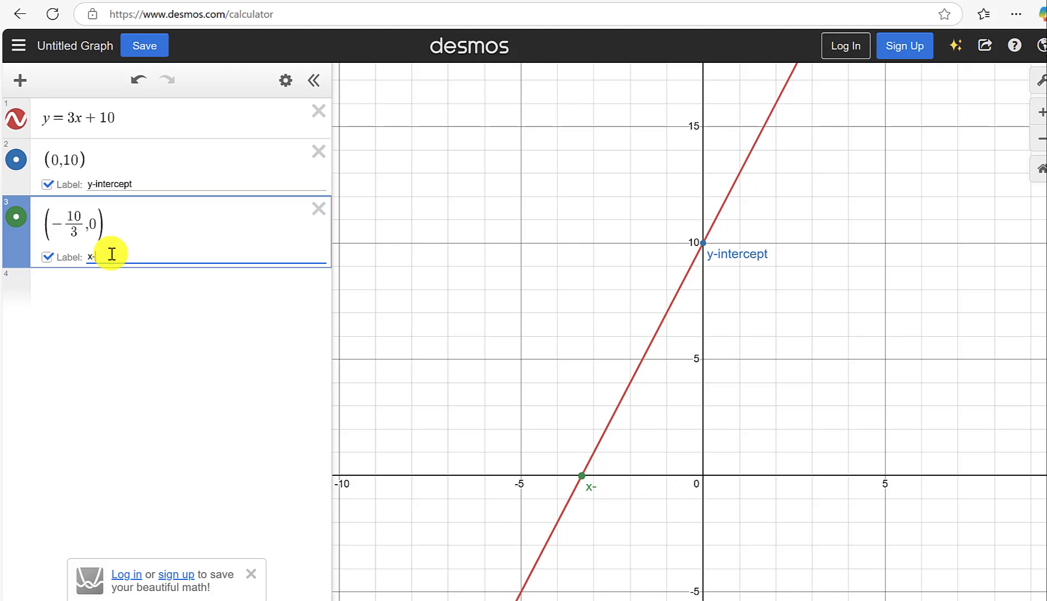
text(intercept)
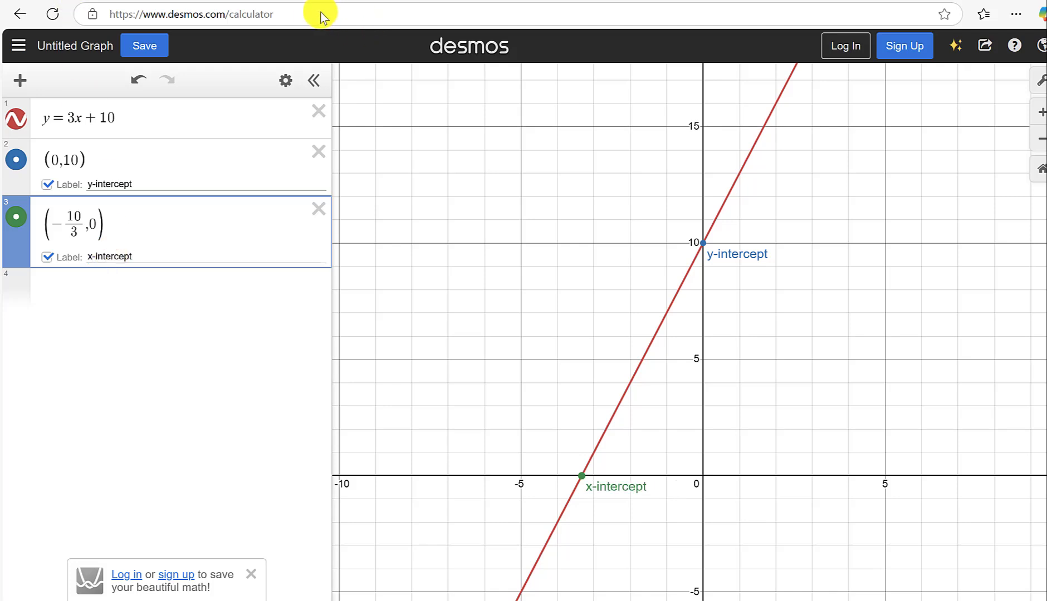
Add the line y = 3x + 5 to the graph and copy the graph's share link.
key(Return)
text(y=3x+5)
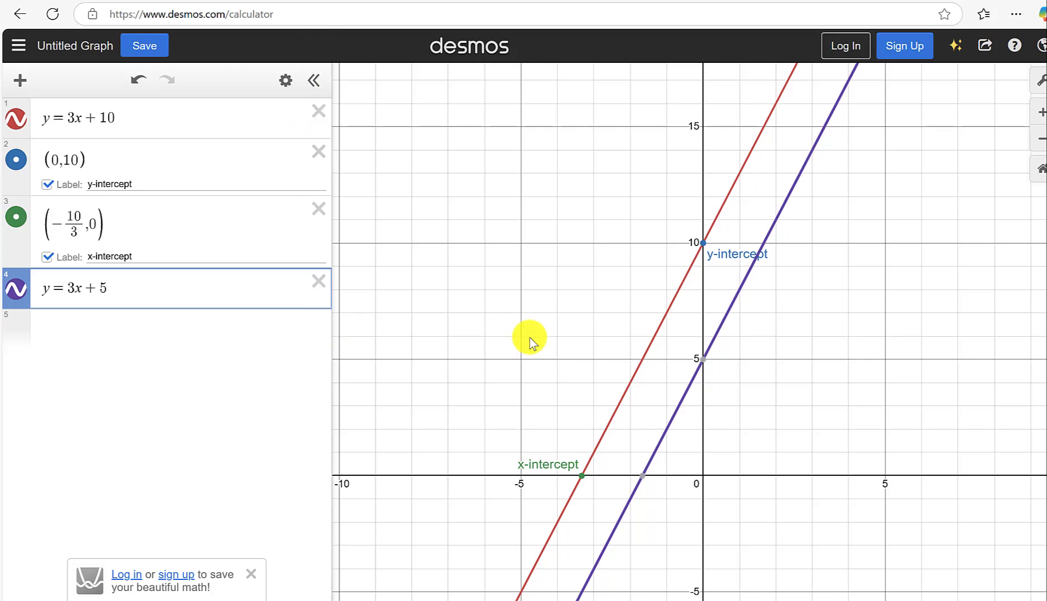
click(985, 55)
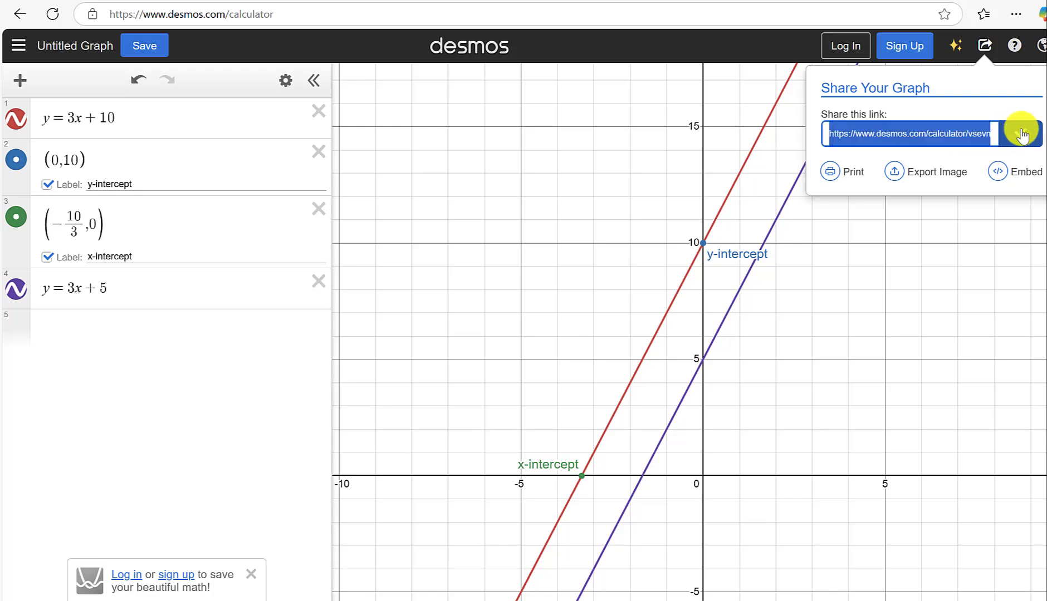
Switch to the course's M3 Discussion 1 page and enter "m=3 and b=10" as the new thread's subject.
click(322, 2)
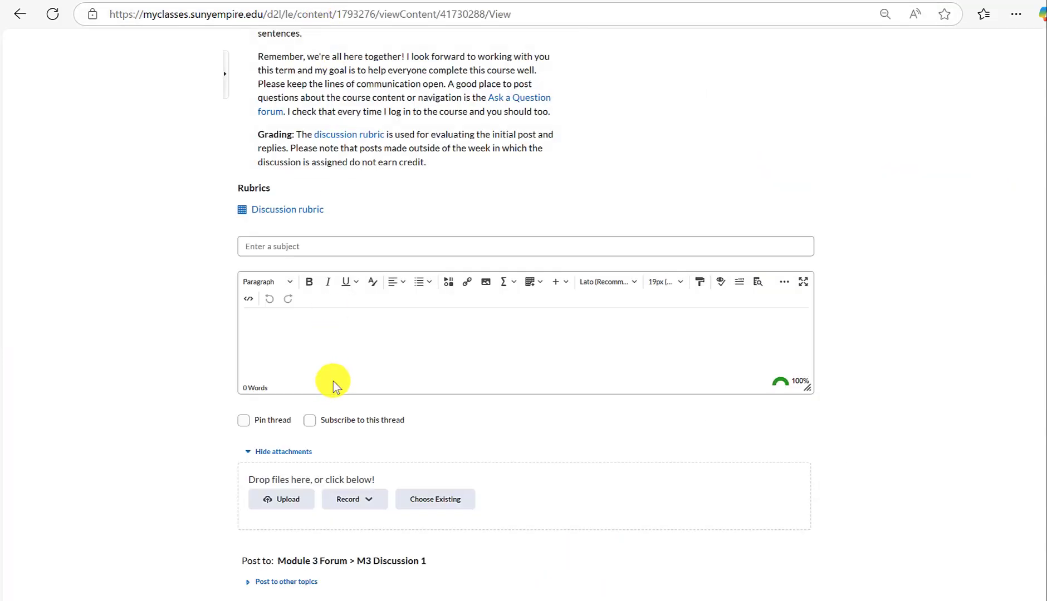
click(295, 247)
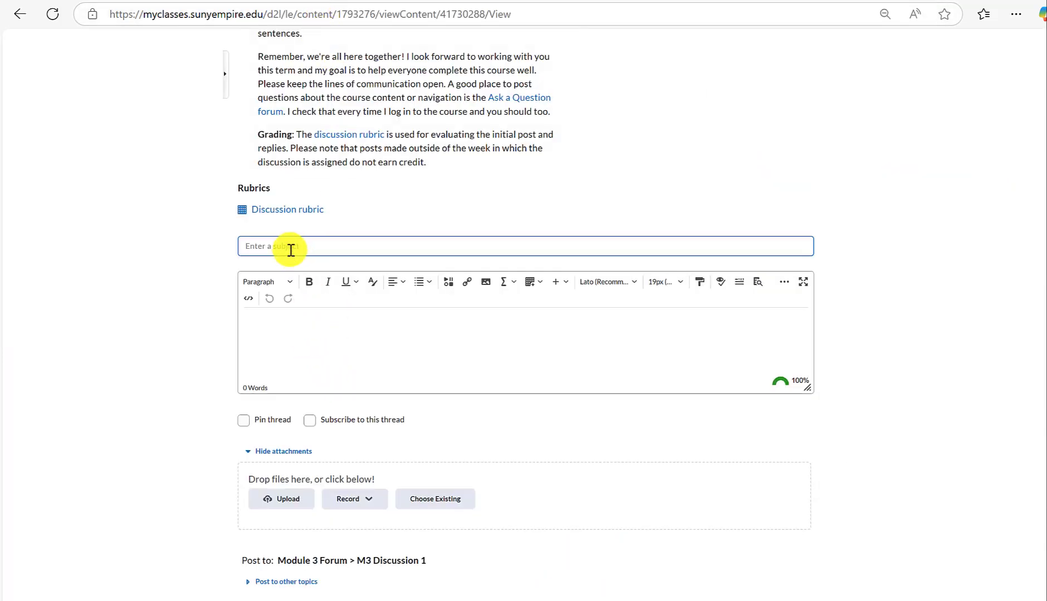
text(m=3)
click(320, 7)
click(390, 2)
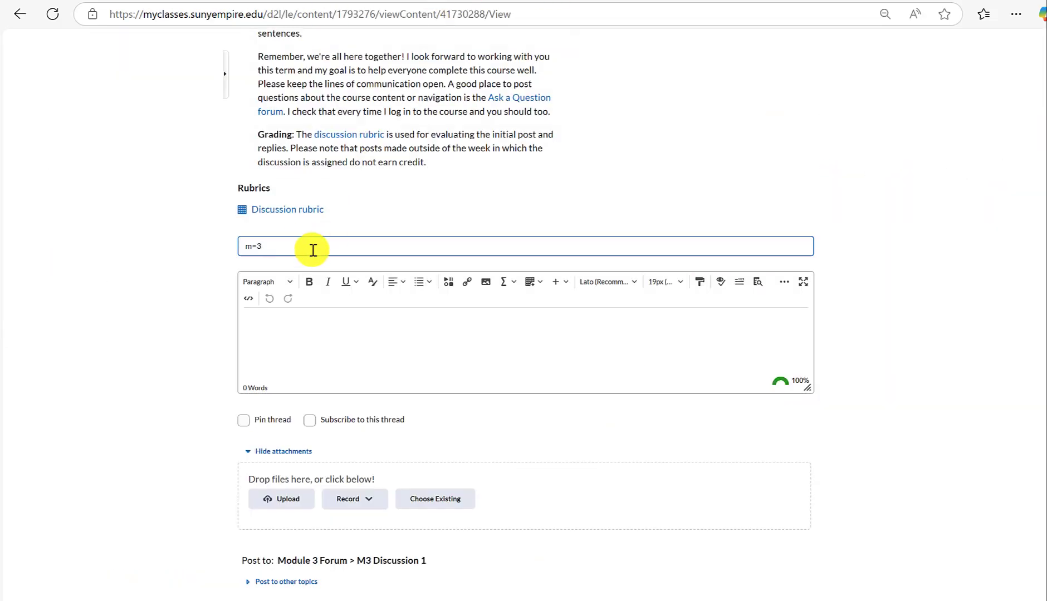
text(and b=10)
Write "Hi everyone," and "Here is my graph:" in the post body, followed by the copied graph link and a new line.
click(329, 340)
text(H)
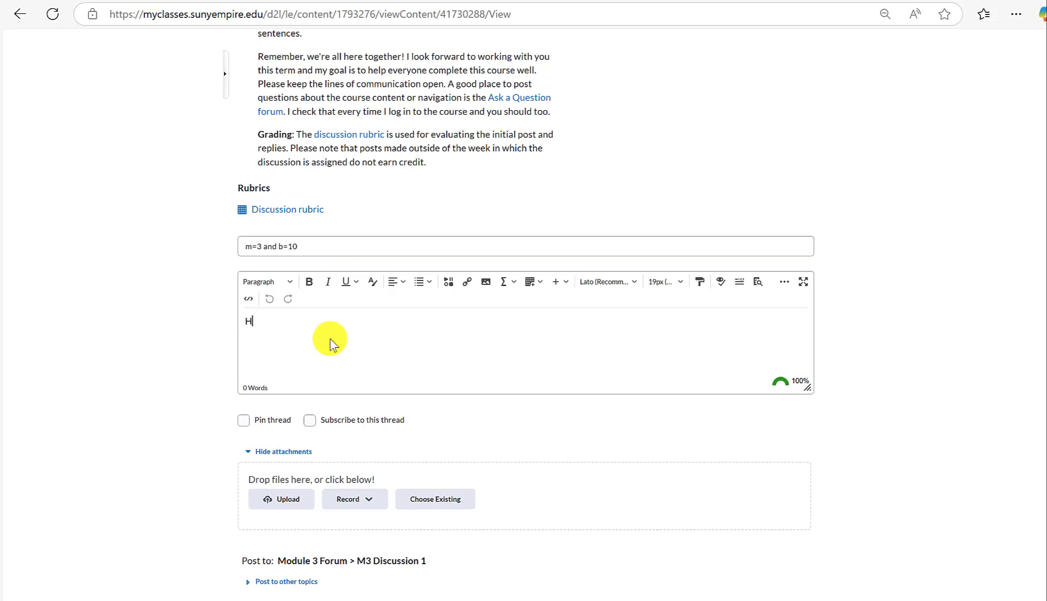
text(i everyone,)
key(Return)
text(Here is my )
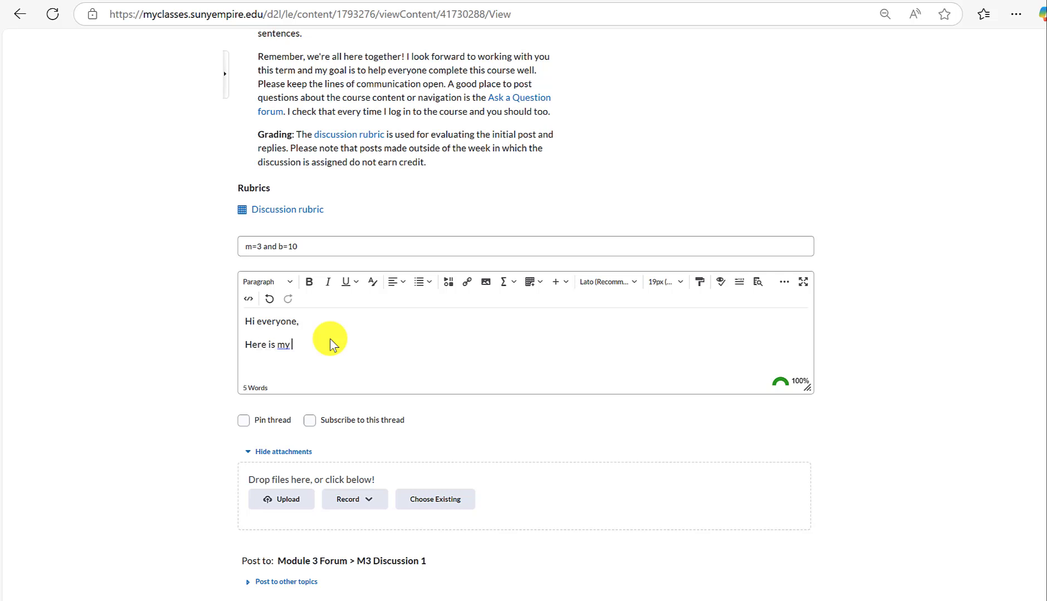
text(graph:)
text(https://www.desmos.com/calculator/vsevmeoiy2)
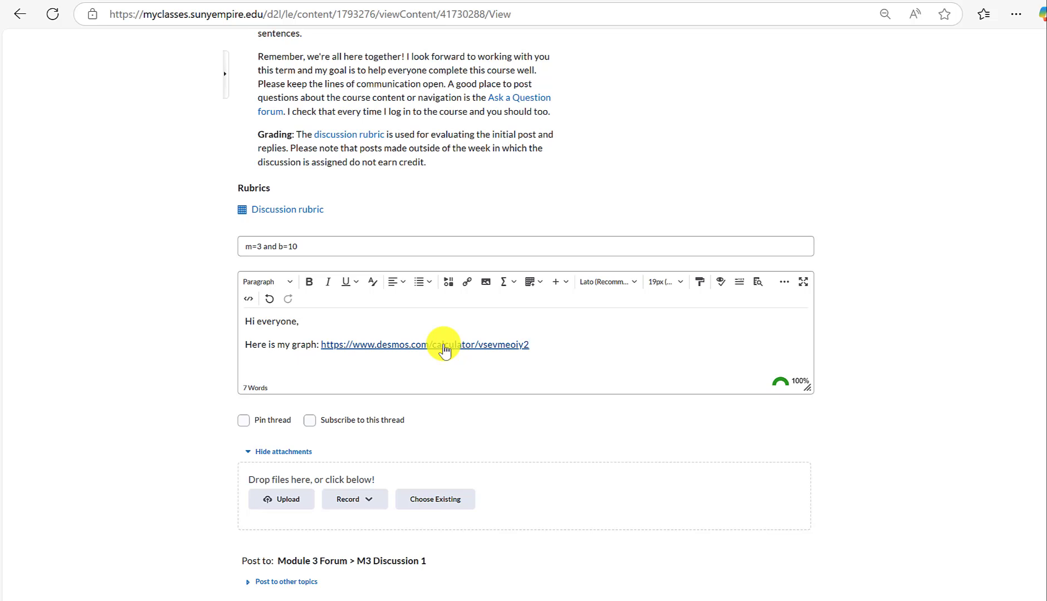
key(Return)
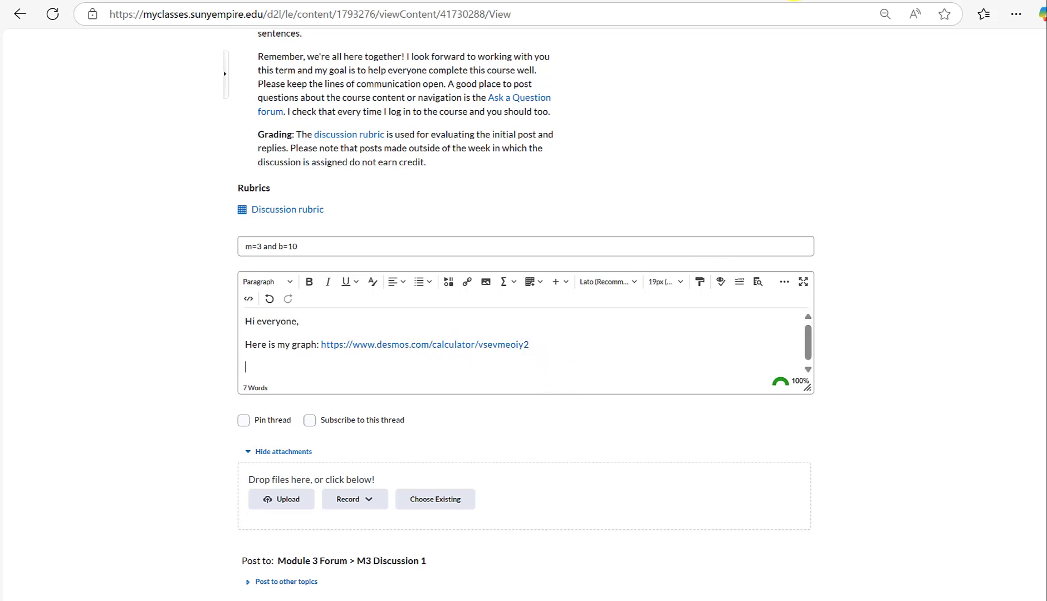
Switch to the Desmos graph and look over the file format options for exporting it as an image.
click(794, 0)
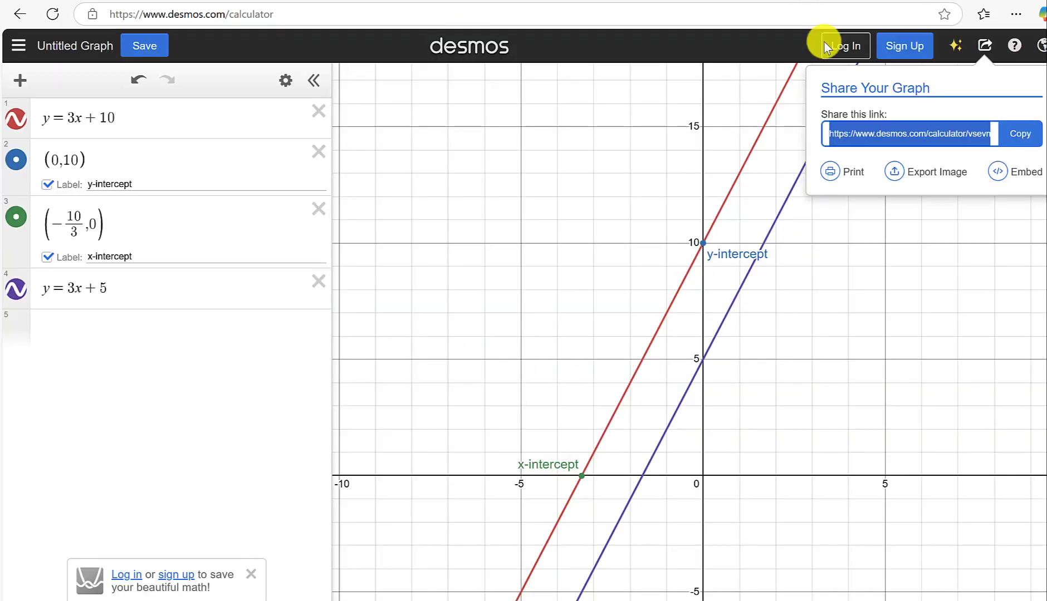
click(919, 179)
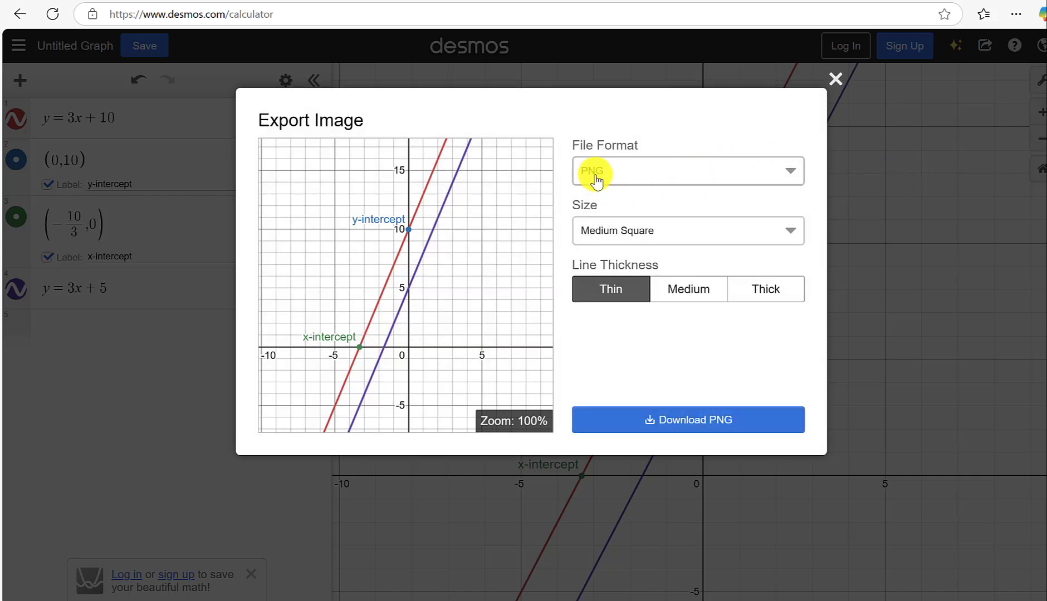
click(596, 181)
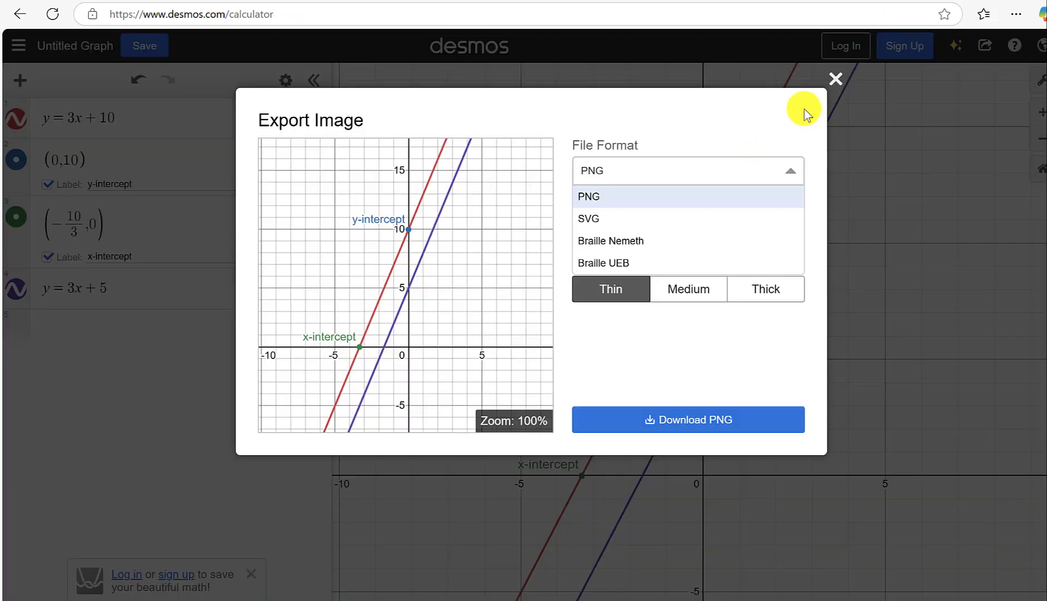
click(835, 78)
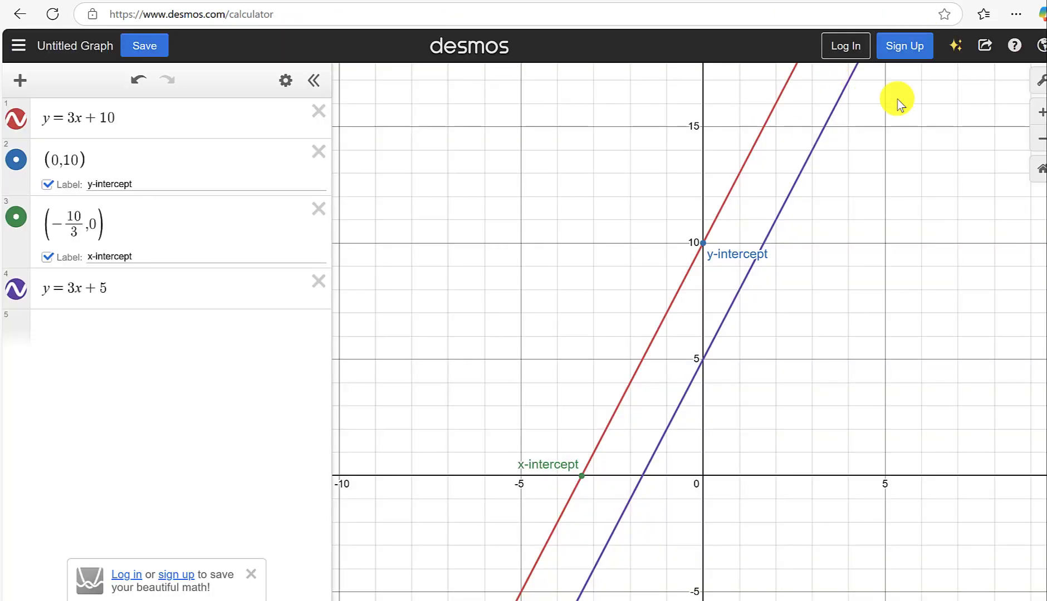
Copy the graph's iframe embed code from its sharing options.
click(987, 50)
click(996, 170)
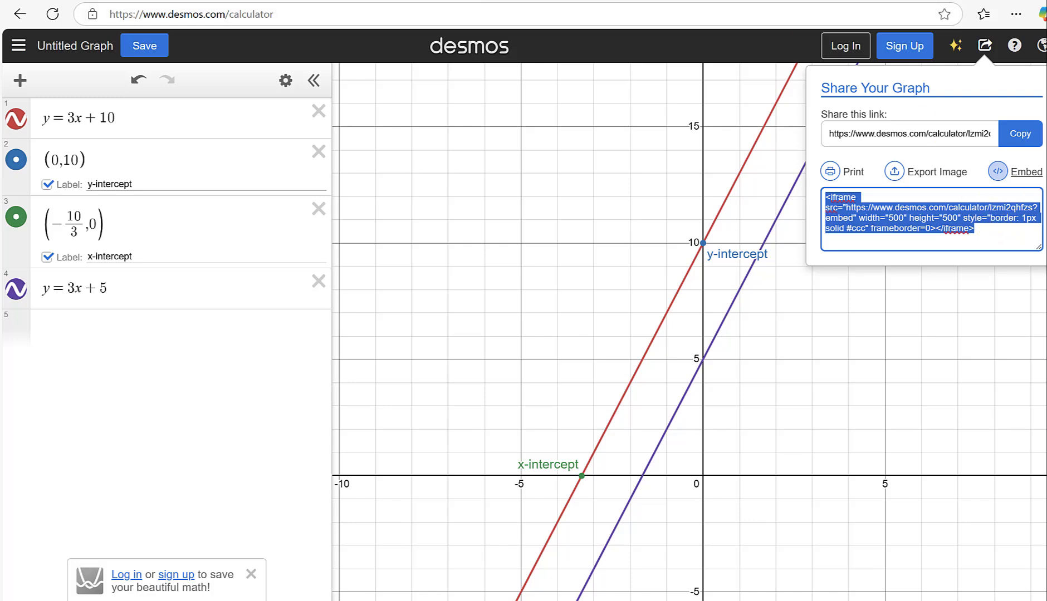
right_click(907, 216)
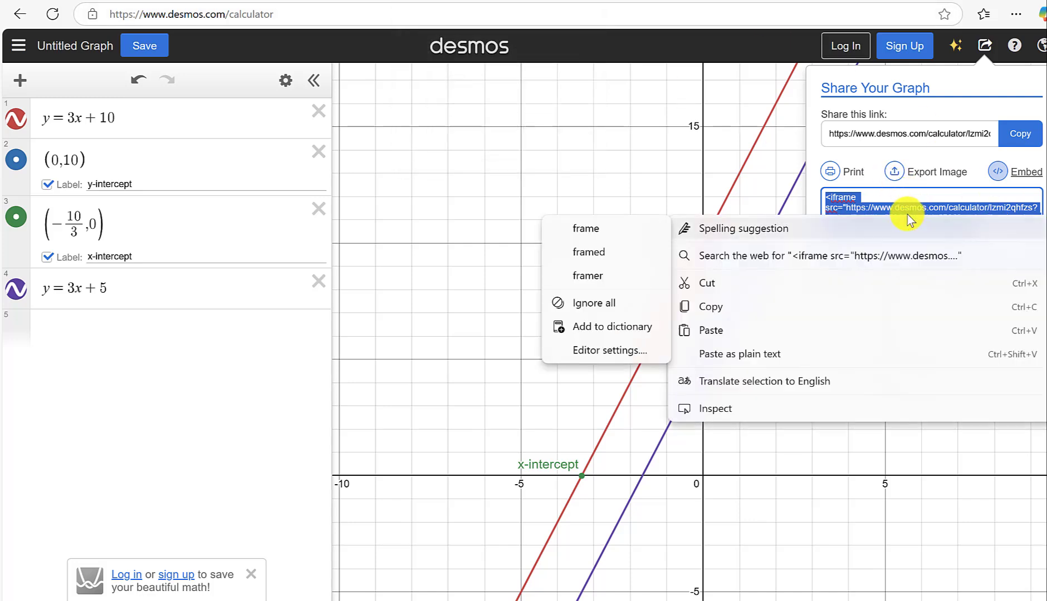
click(717, 307)
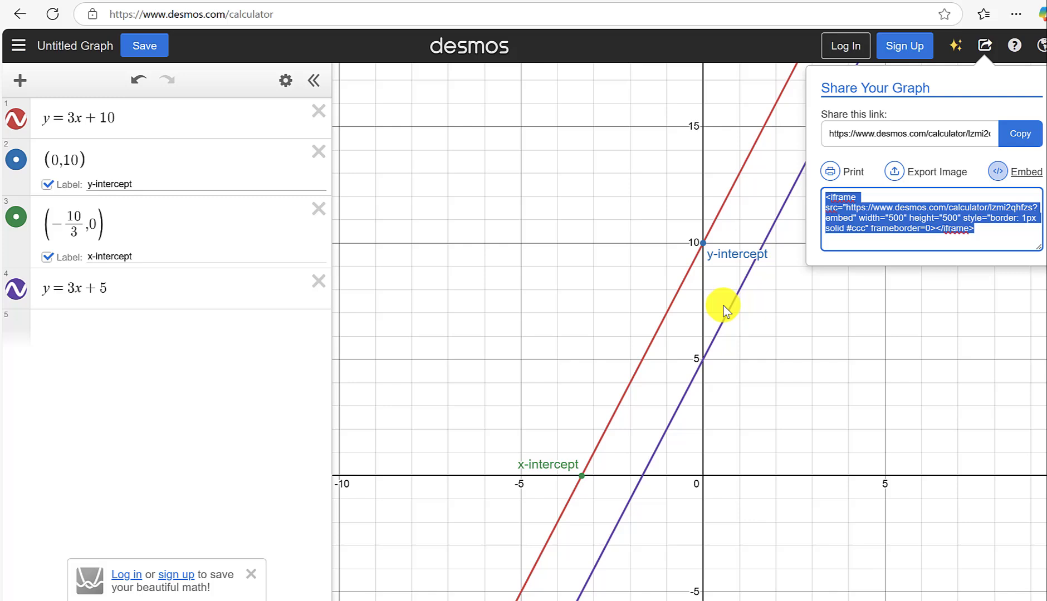
Switch to the discussion post and insert the copied iframe code in the empty third paragraph of its source code, saving the change.
click(494, 0)
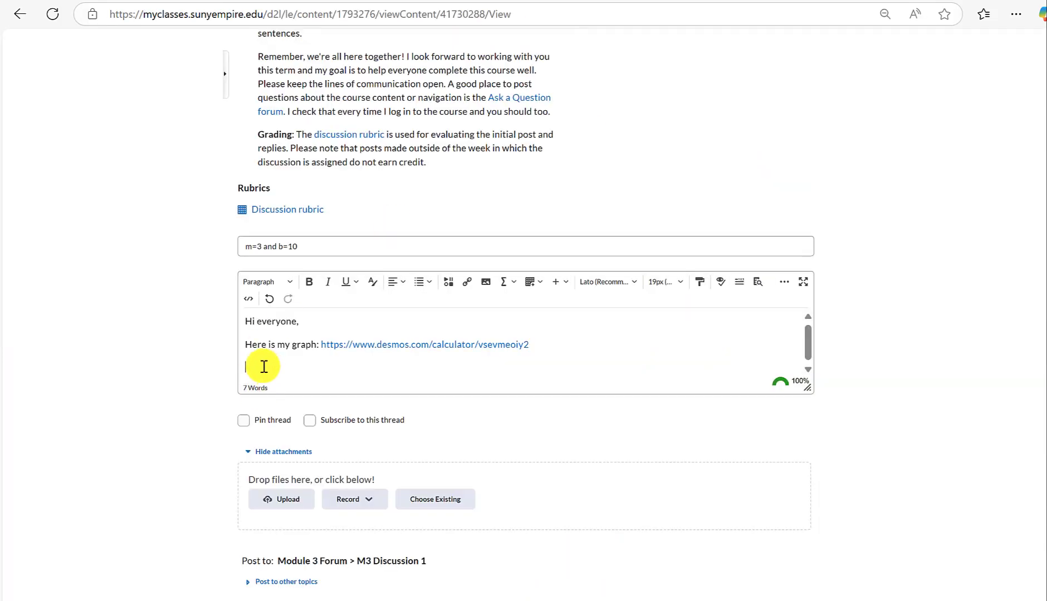
click(249, 301)
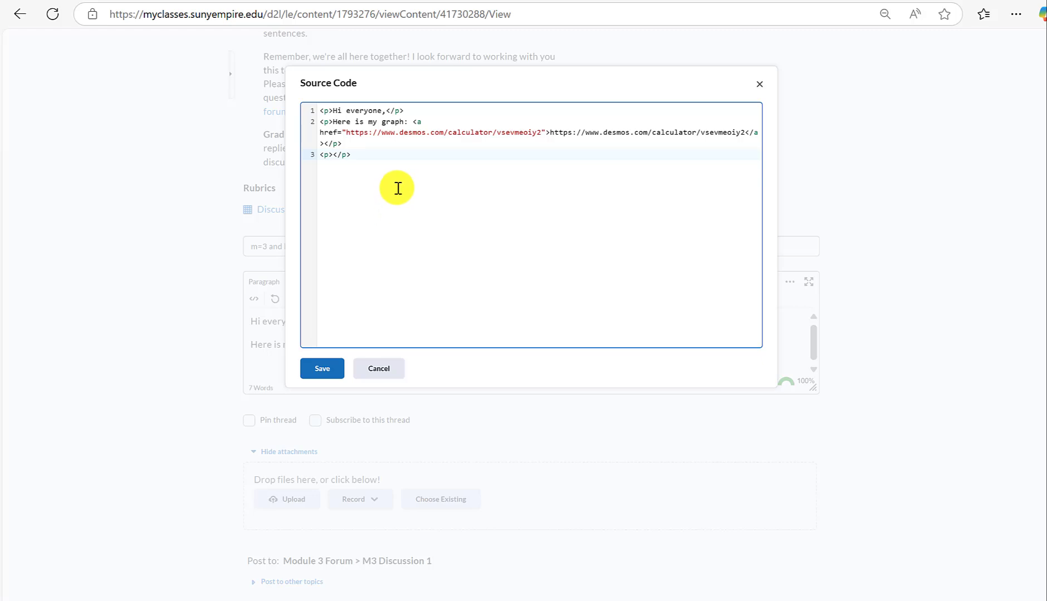
key(ctrl+v)
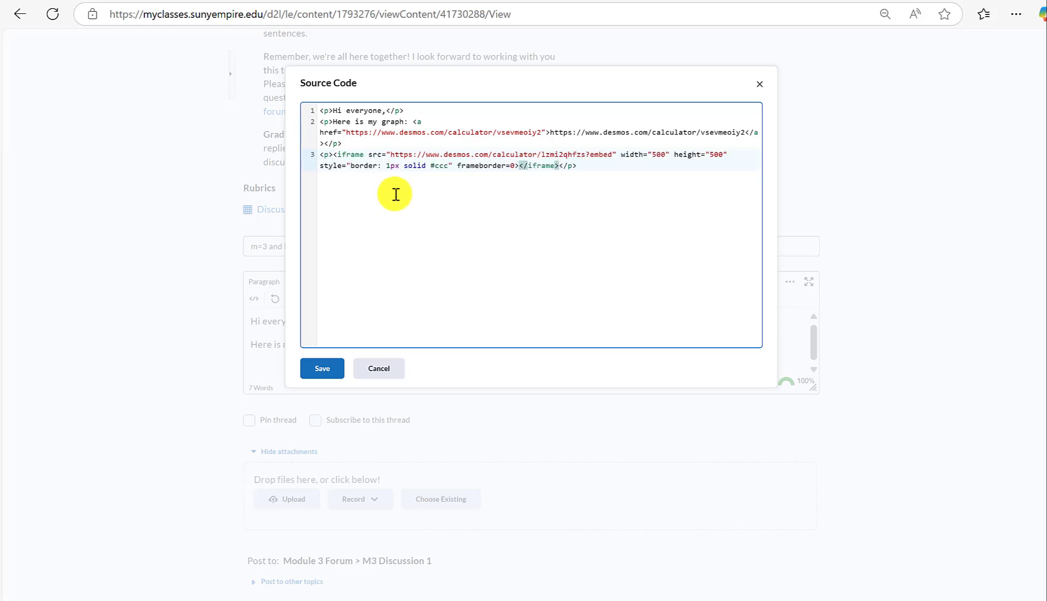
click(315, 368)
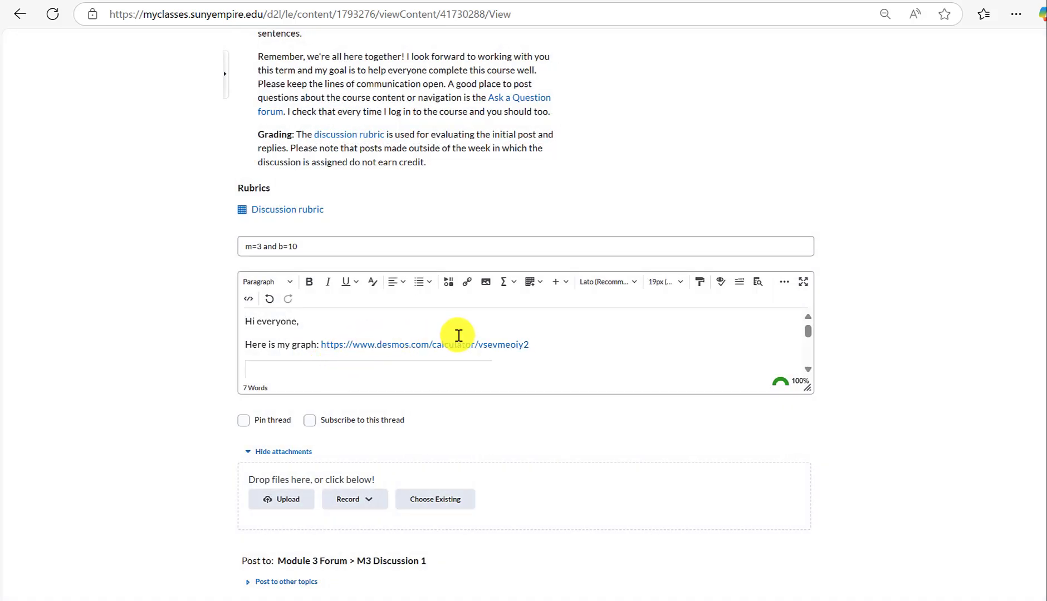
Check the embedded graph in the post body and expand the post editor to full screen.
scroll(718, 322, down, 2)
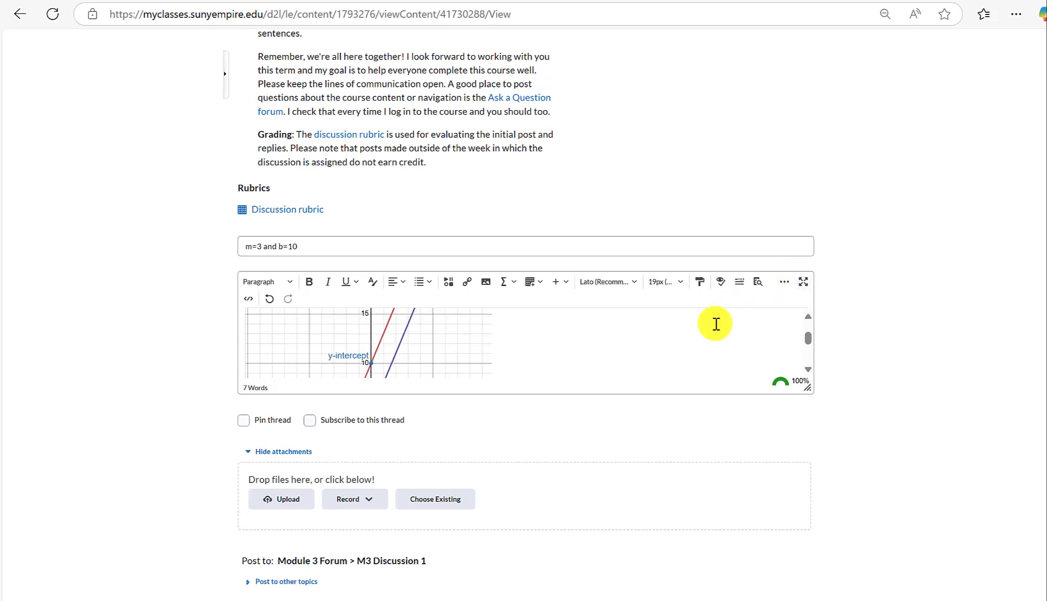
scroll(716, 324, up, 2)
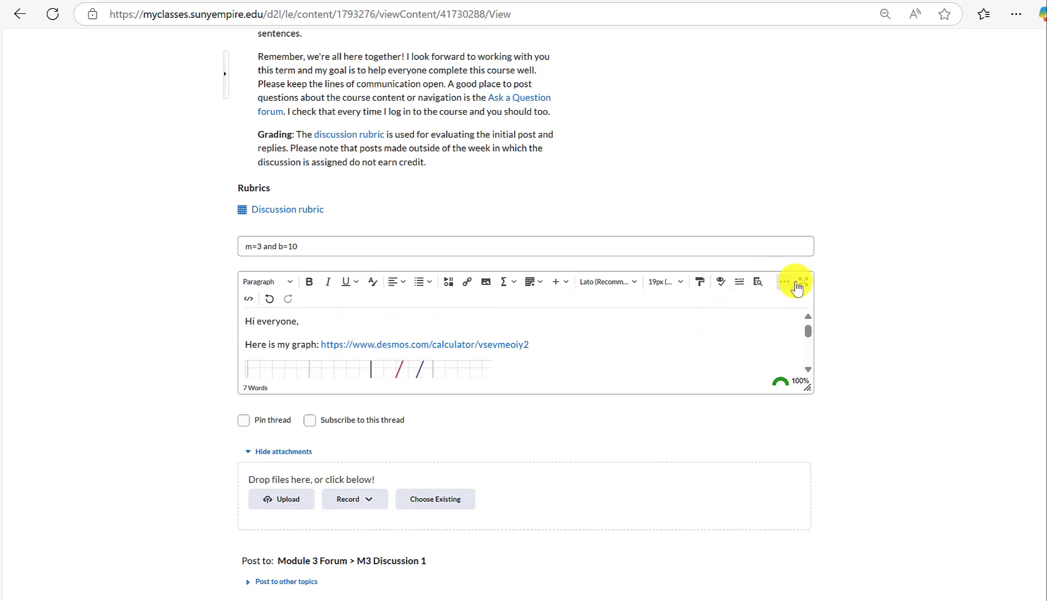
click(797, 285)
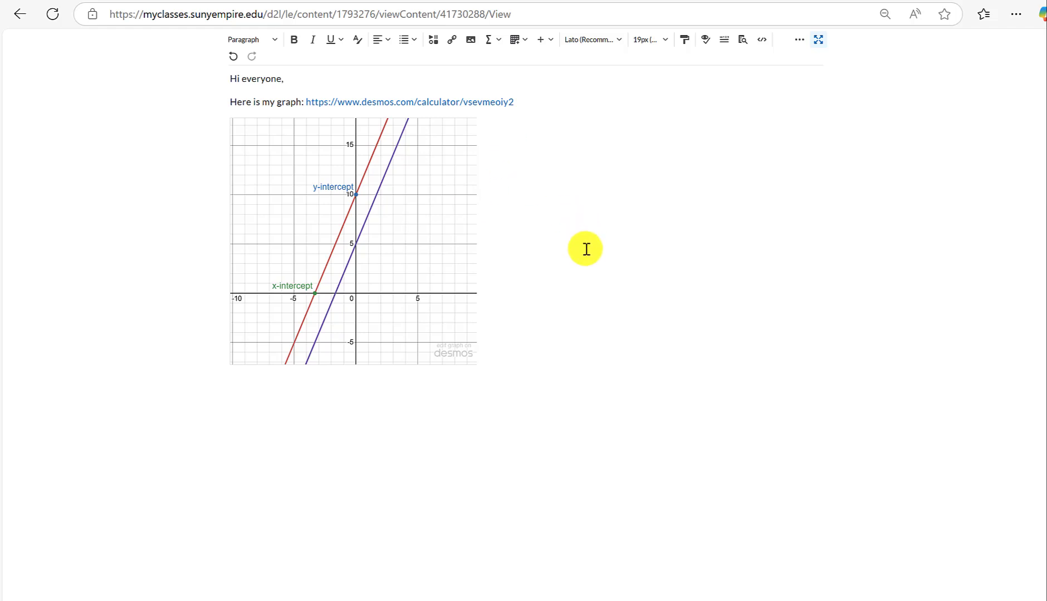